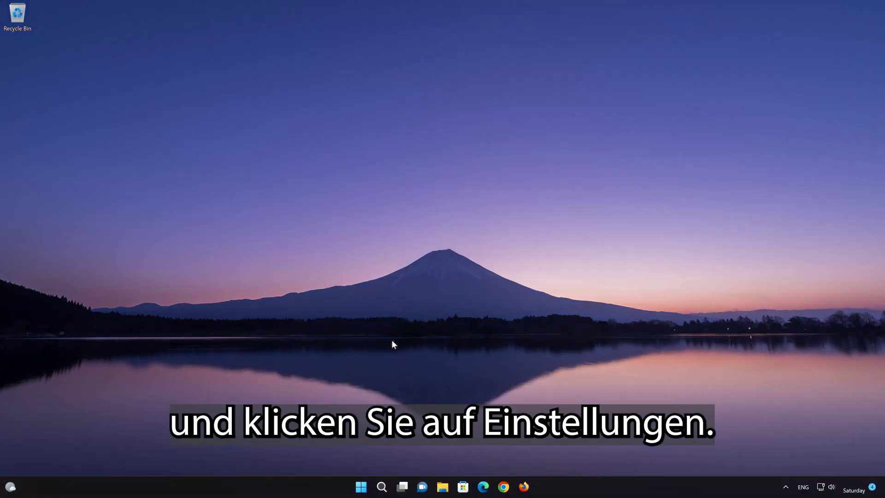
Open Settings and go to System › Troubleshoot › Other troubleshooters
left_click(362, 490)
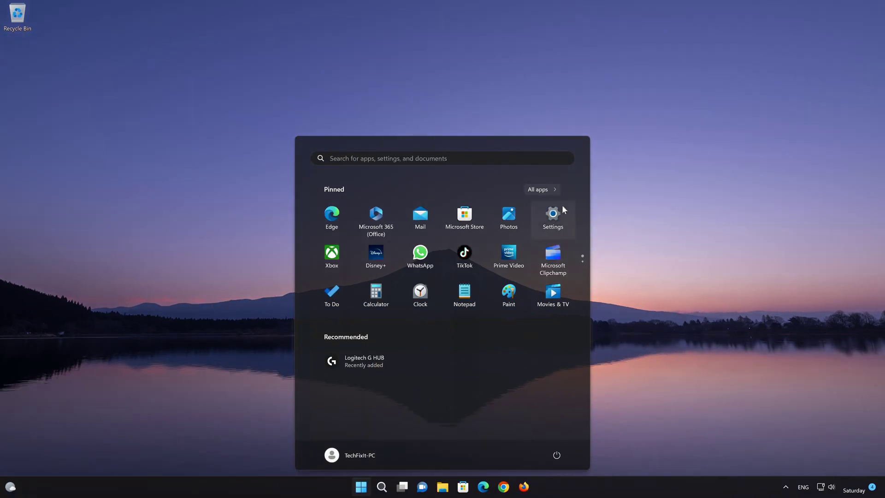
left_click(548, 225)
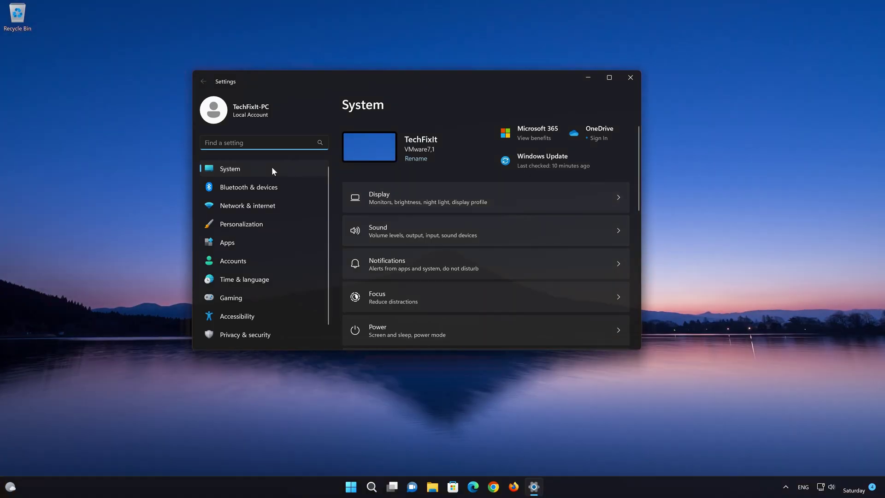
left_click(272, 171)
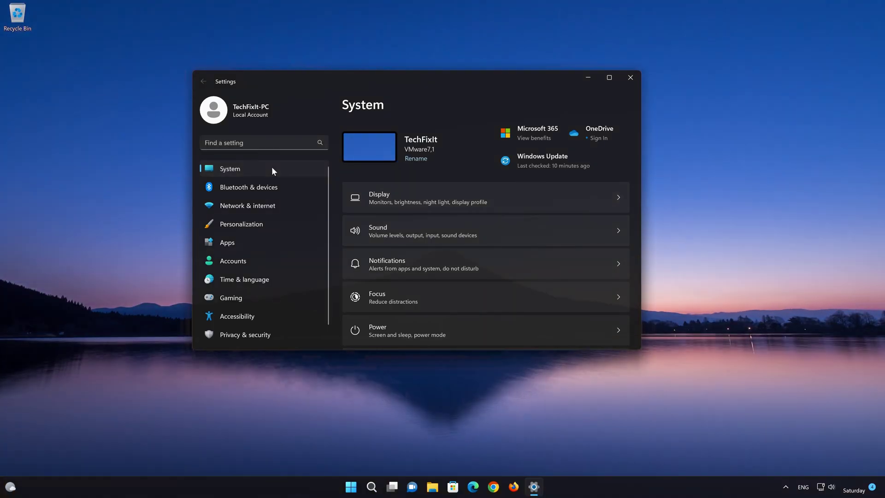
scroll(487, 236, "down", 4)
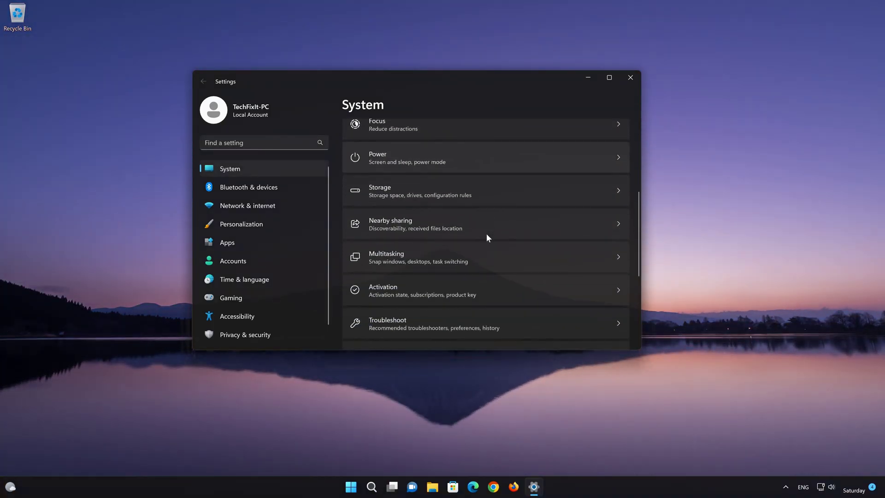
scroll(487, 236, "down", 3)
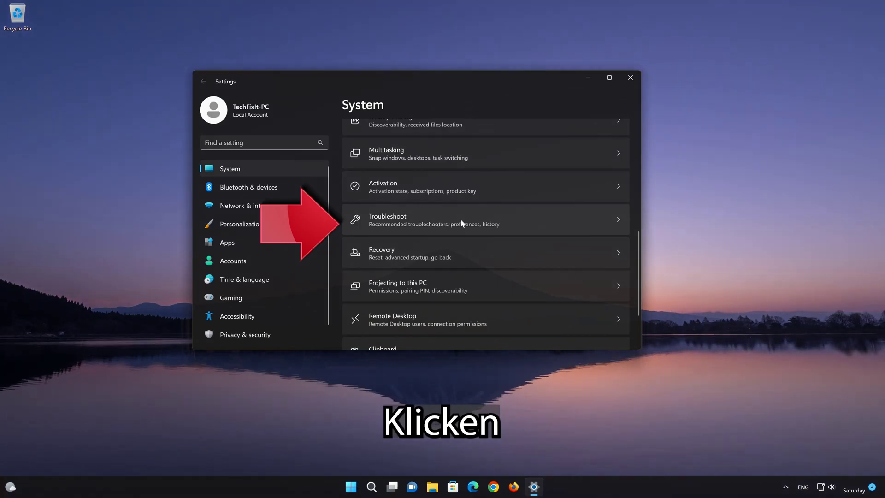
left_click(461, 220)
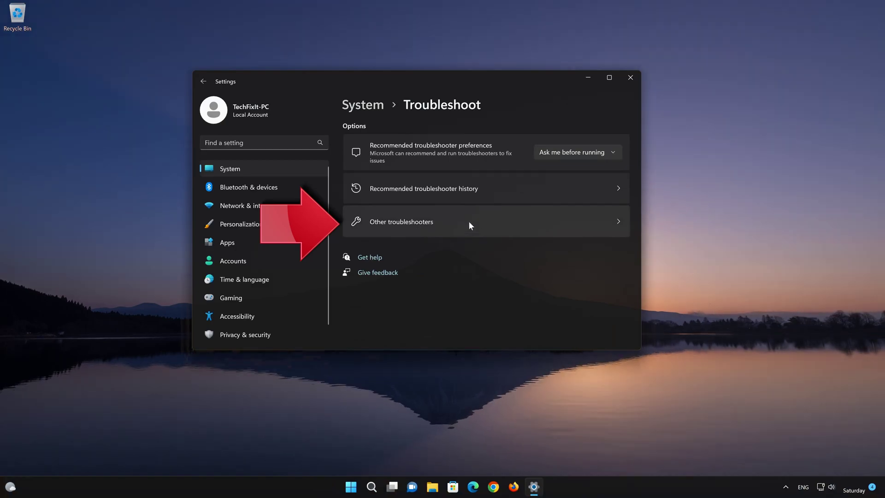
left_click(450, 222)
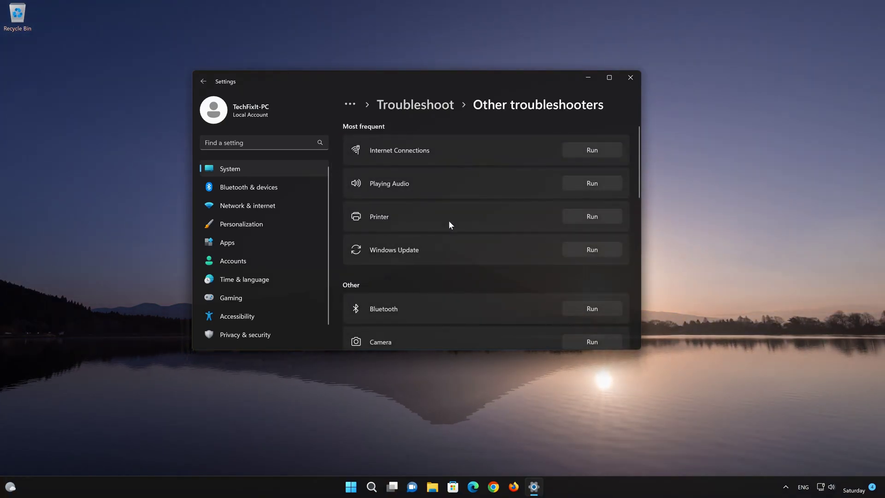
Run the Bluetooth troubleshooter from the Other troubleshooters list
scroll(449, 220, "down", 2)
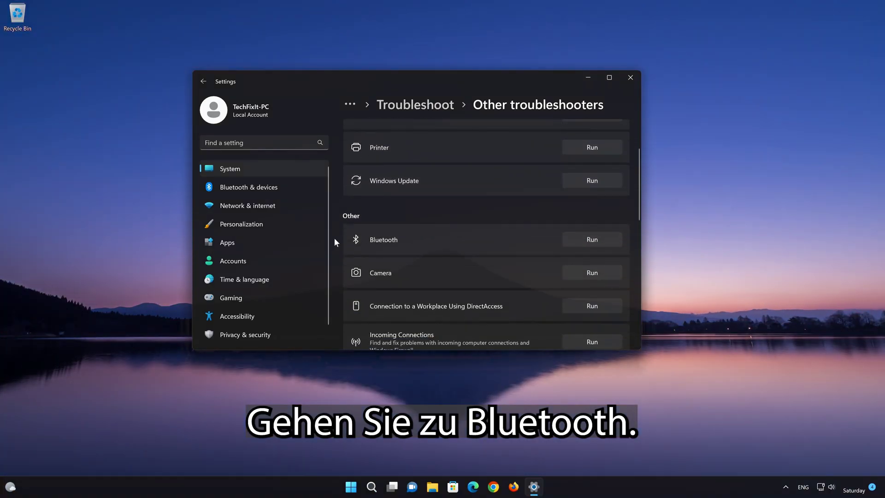
left_click(599, 241)
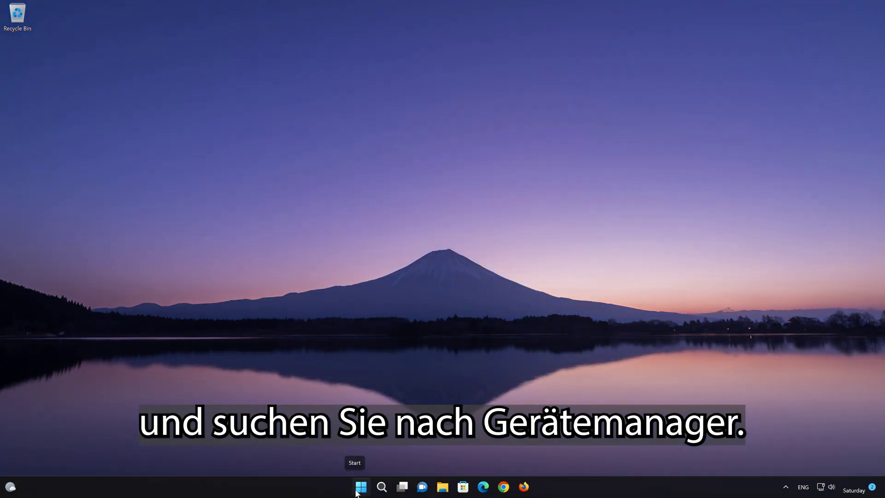
Search the Start menu for 'device manager' and launch Device Manager
left_click(357, 492)
type("dev")
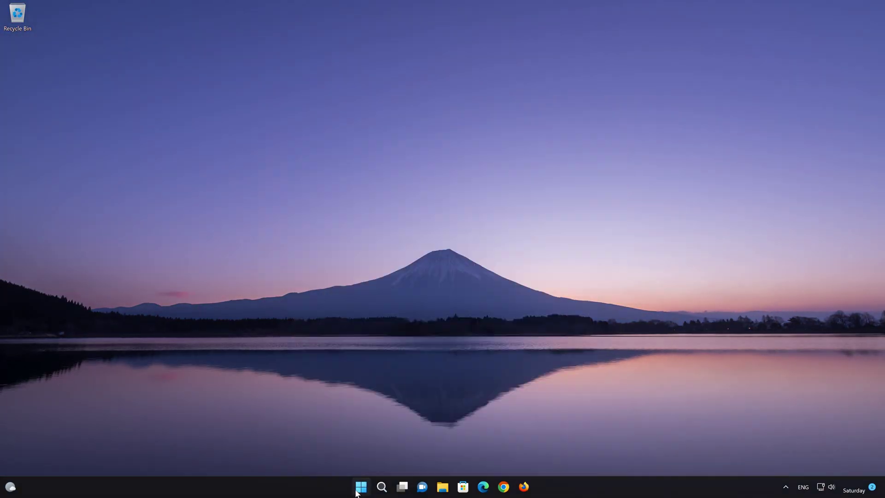
type("ice manager")
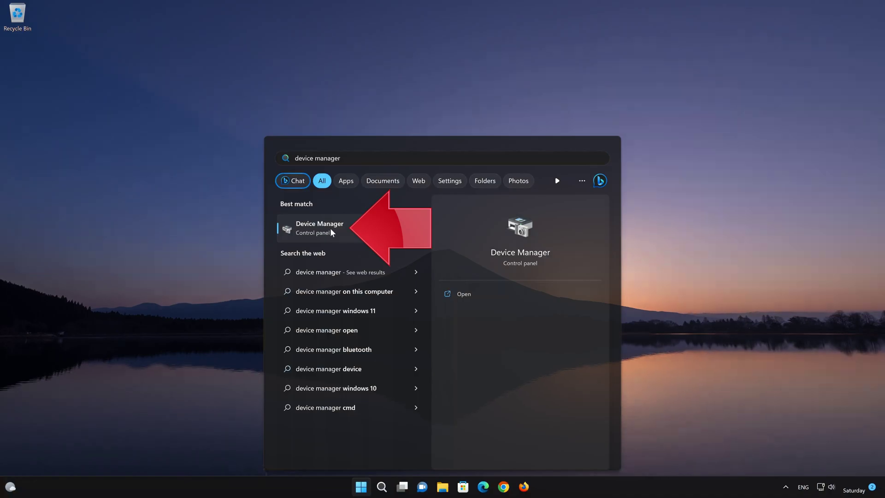
left_click(331, 229)
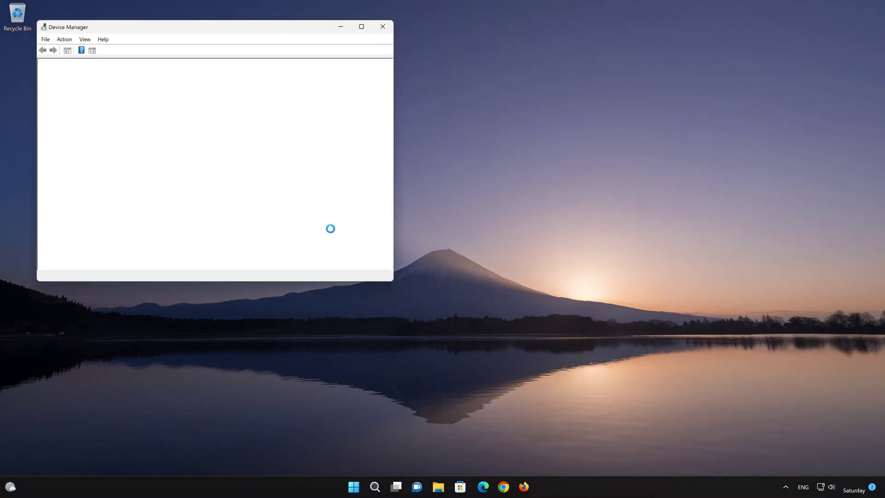
Open the Generic Bluetooth Adapter's Properties, which show the Code 31 driver error
left_click_drag(226, 33, 467, 112)
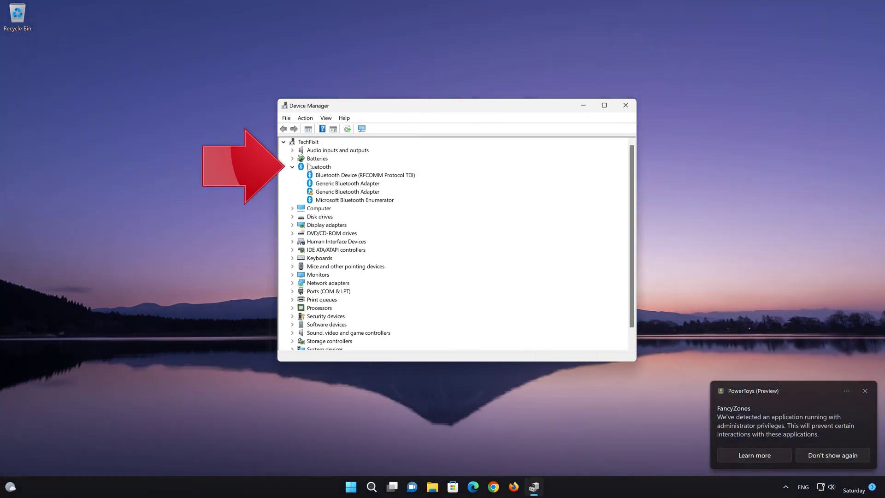
left_click(326, 193)
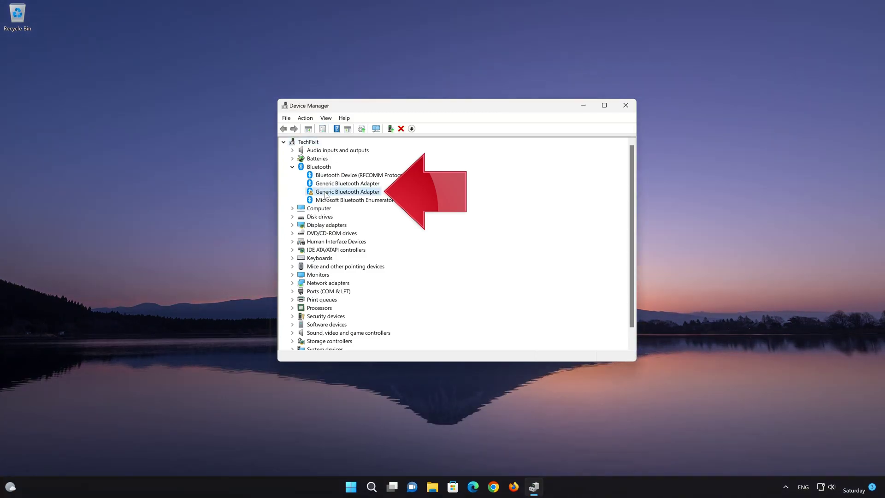
right_click(325, 191)
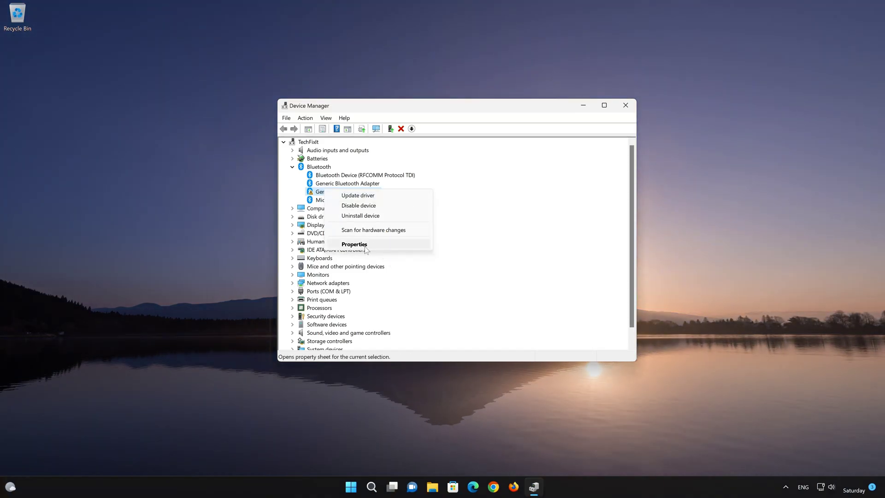
left_click(355, 244)
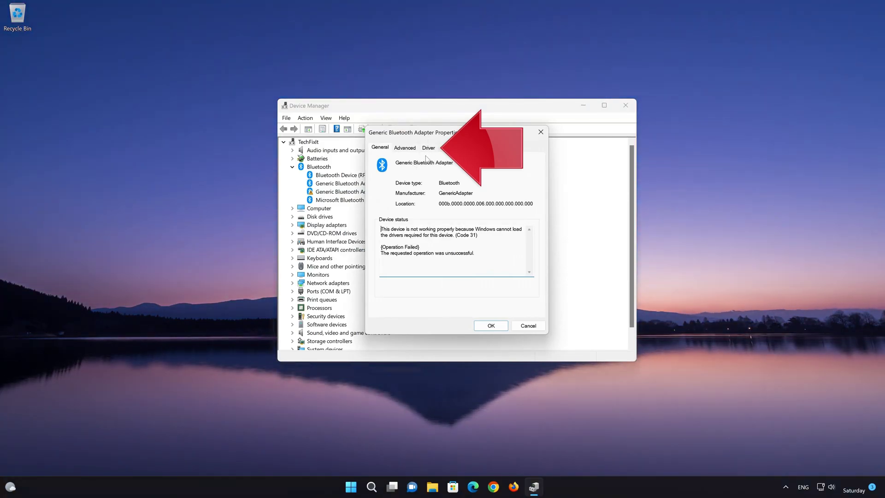
Search automatically for a newer adapter driver, then look for drivers on Windows Update
left_click(429, 148)
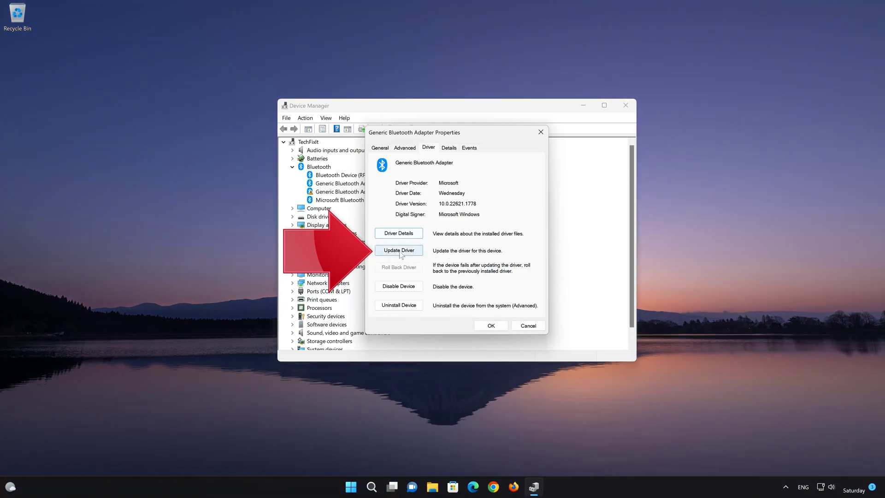
left_click(395, 252)
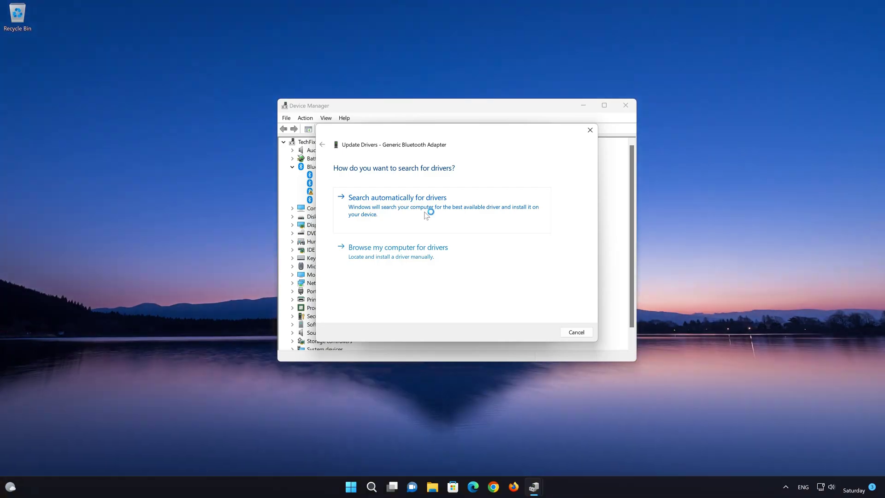
left_click(426, 215)
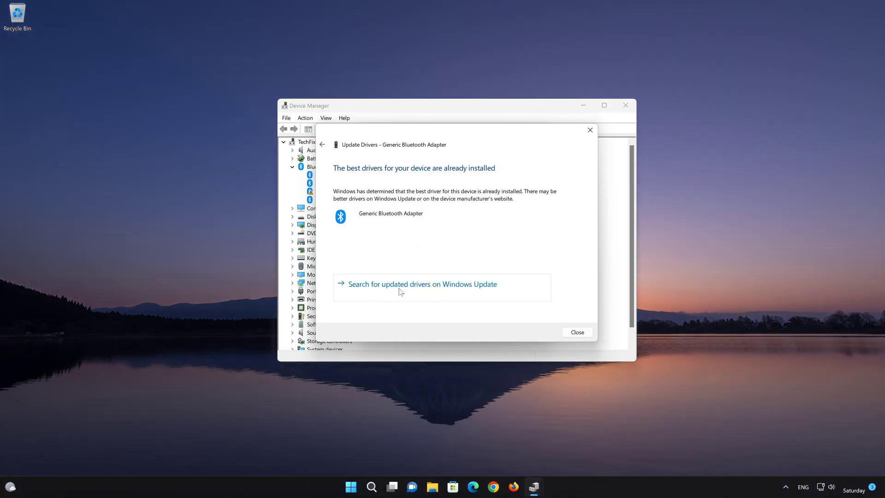
left_click(403, 291)
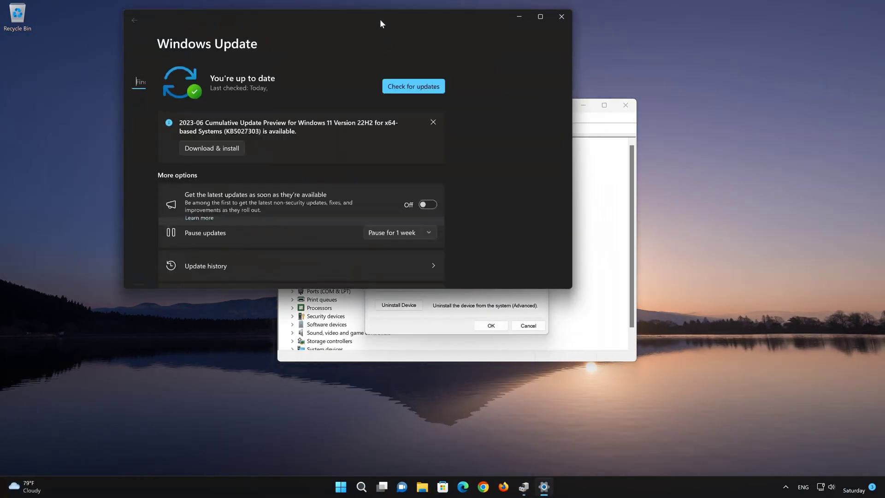
Run Check for updates on the Windows Update page
left_click_drag(385, 16, 447, 72)
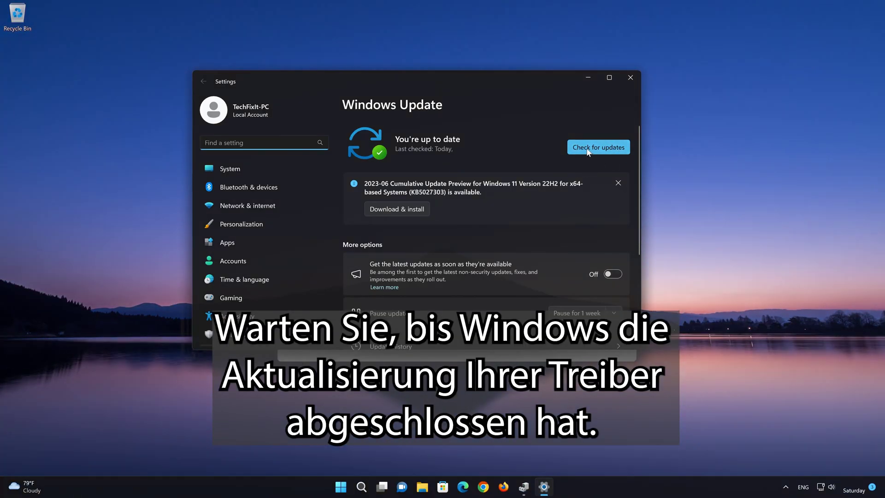
left_click(588, 151)
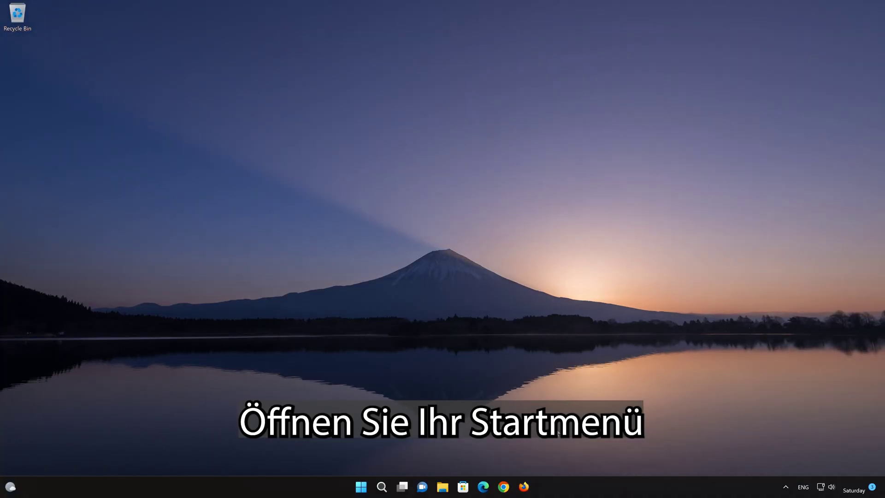
Reopen Device Manager by searching 'device mana' from the Start menu
left_click(362, 488)
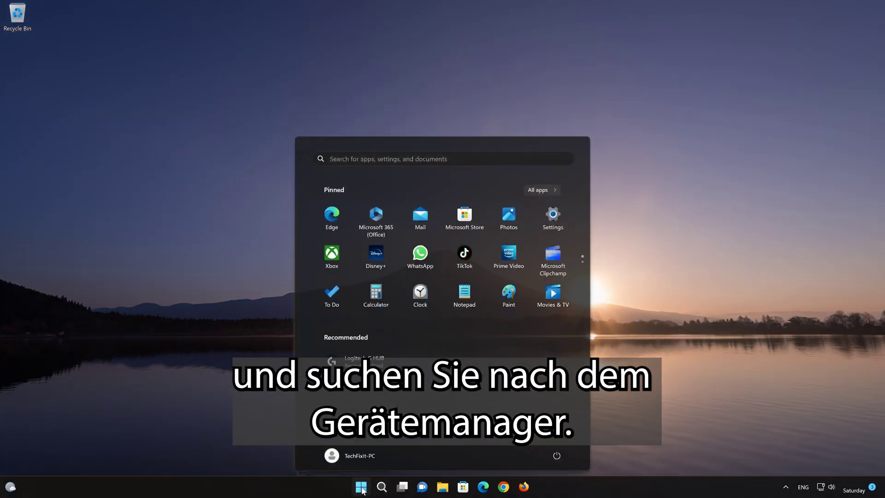
type("d")
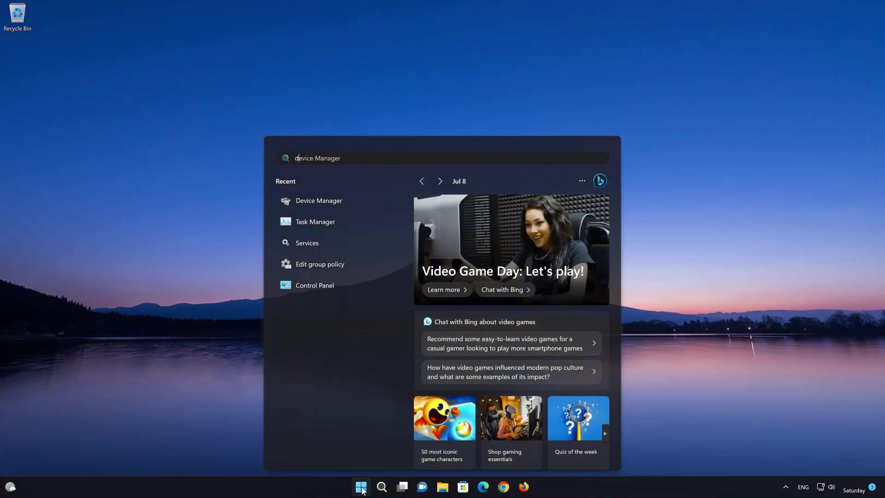
type("evi")
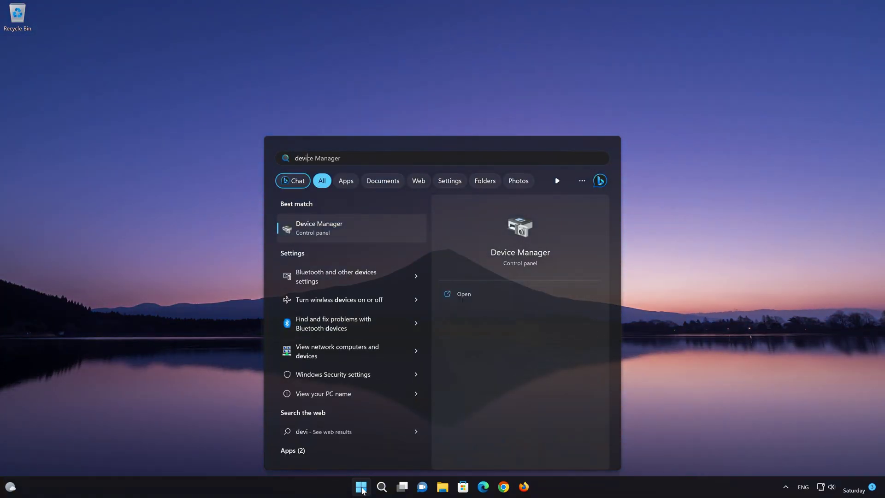
type("ce m")
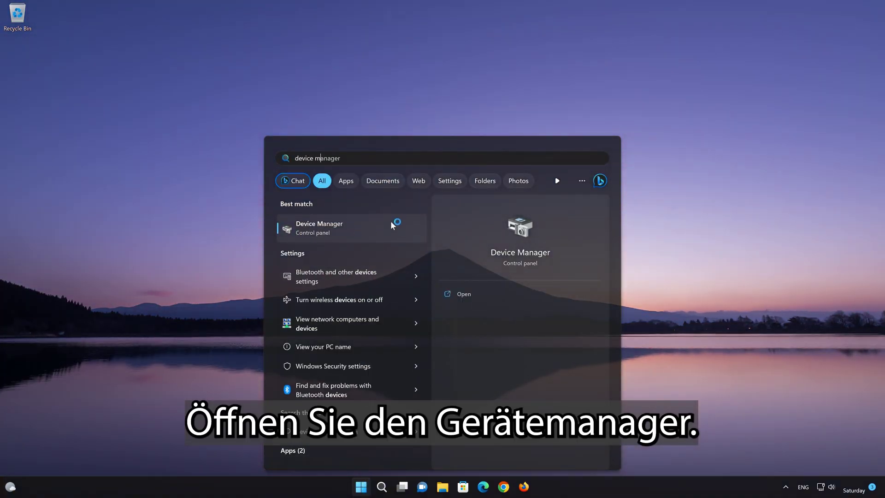
type("anager")
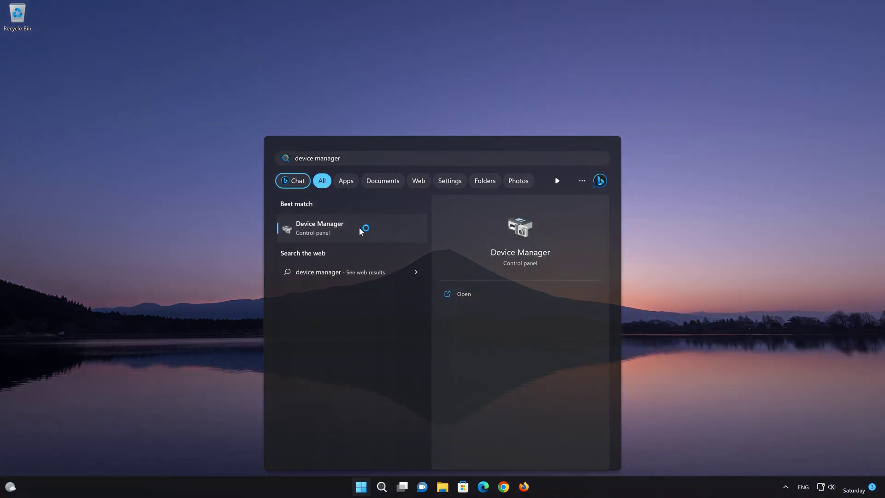
left_click(358, 227)
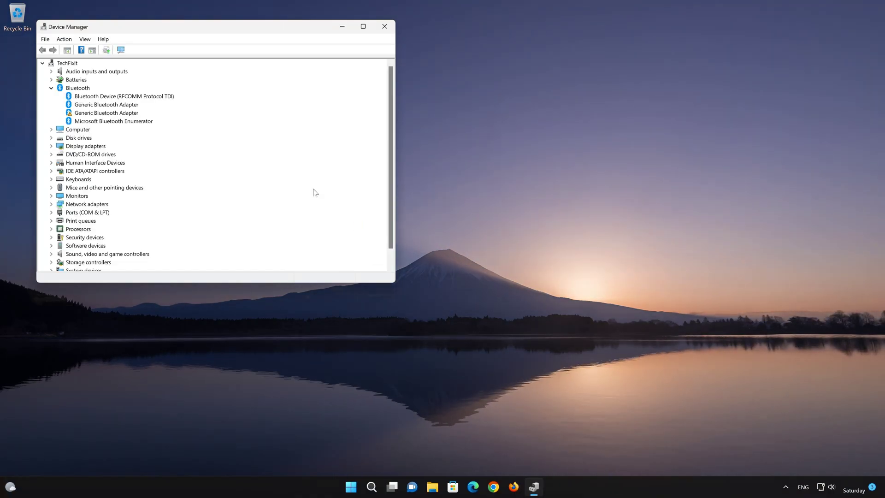
Bring up the context menu for the failing Generic Bluetooth Adapter under Bluetooth
left_click_drag(221, 27, 455, 98)
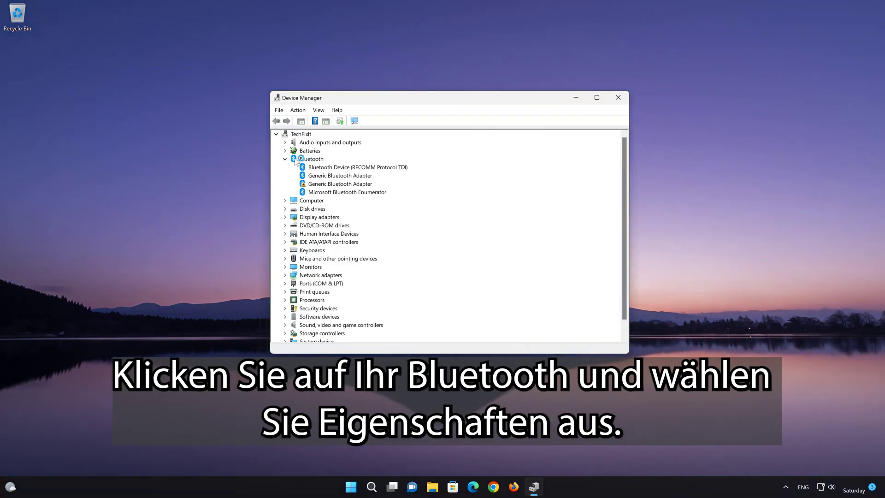
left_click(306, 159)
left_click(318, 184)
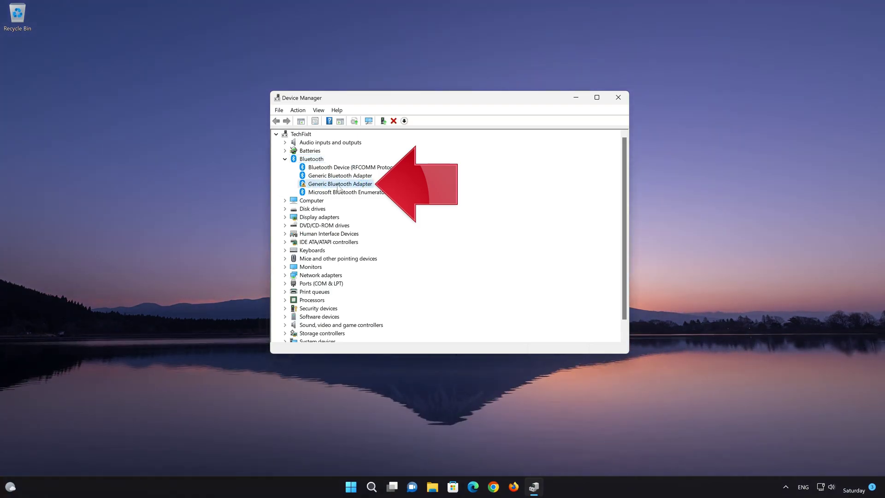
right_click(339, 186)
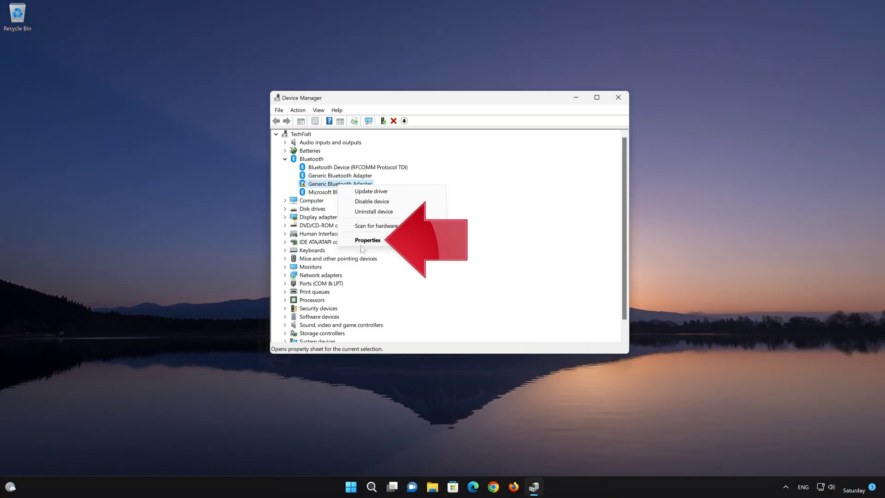
Start the Update Driver wizard from the adapter's Properties Driver tab
left_click(386, 240)
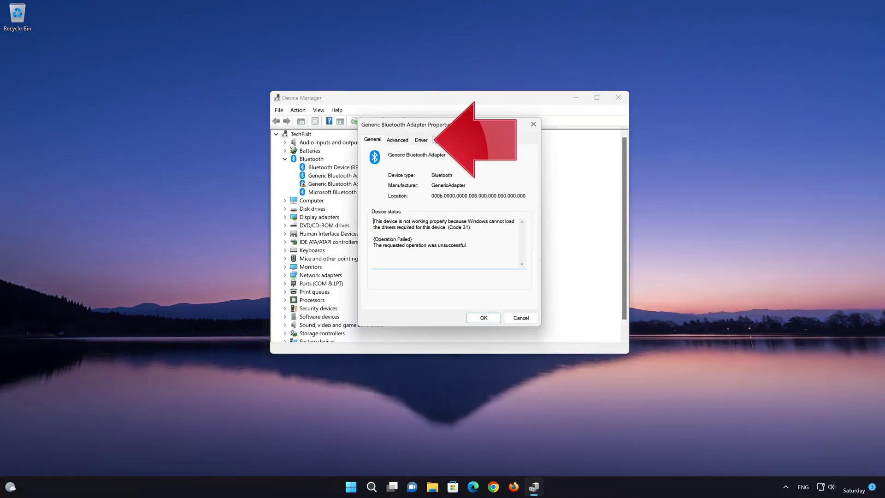
left_click(421, 140)
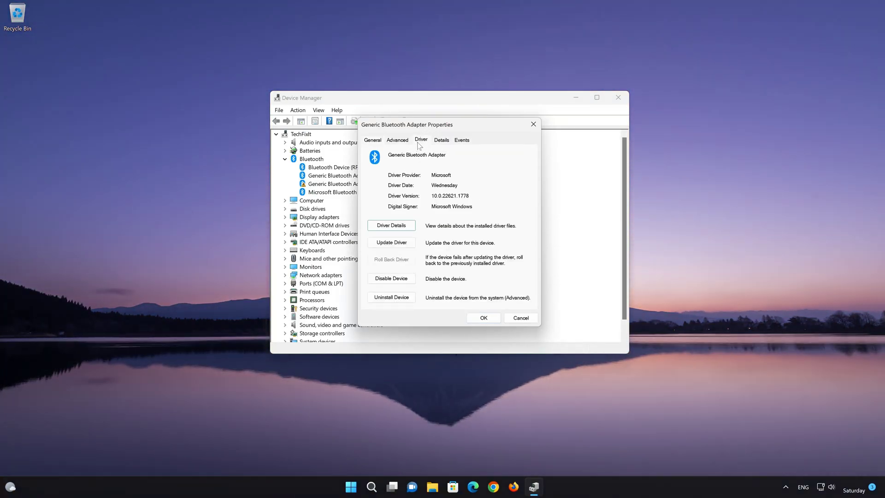
left_click(395, 244)
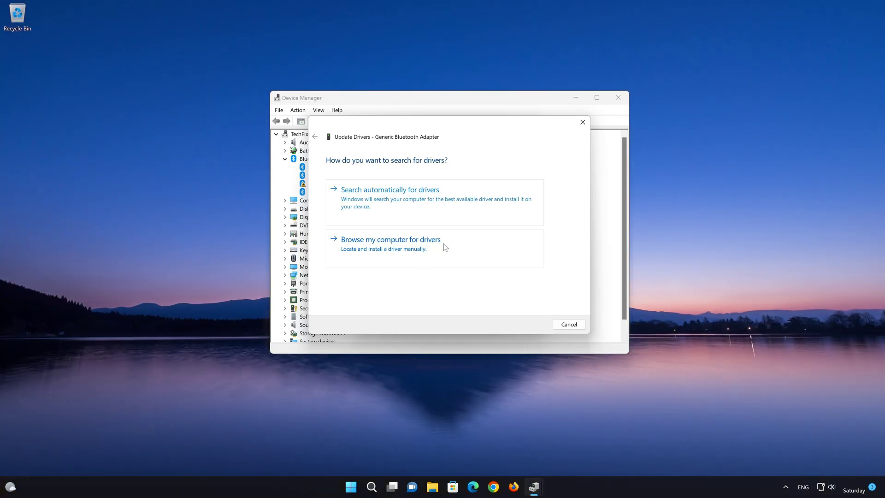
Reinstall the driver by picking Generic Bluetooth Adapter from the compatible drivers list
left_click(444, 244)
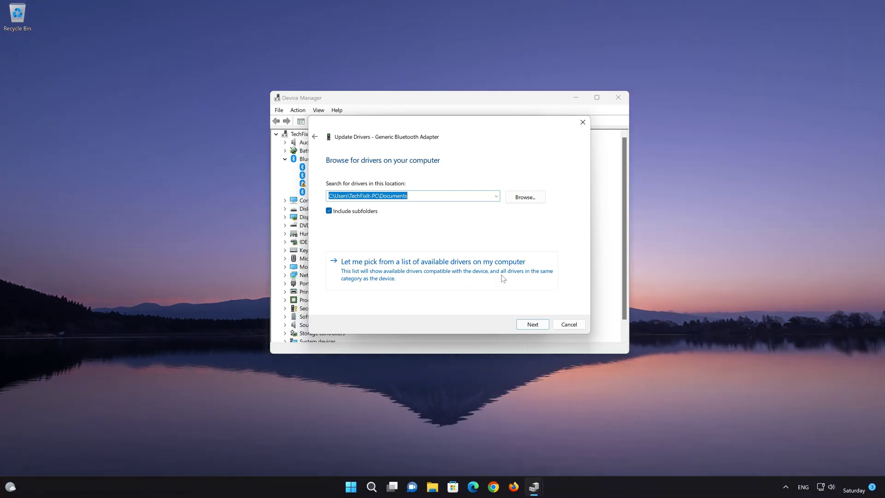
left_click(412, 272)
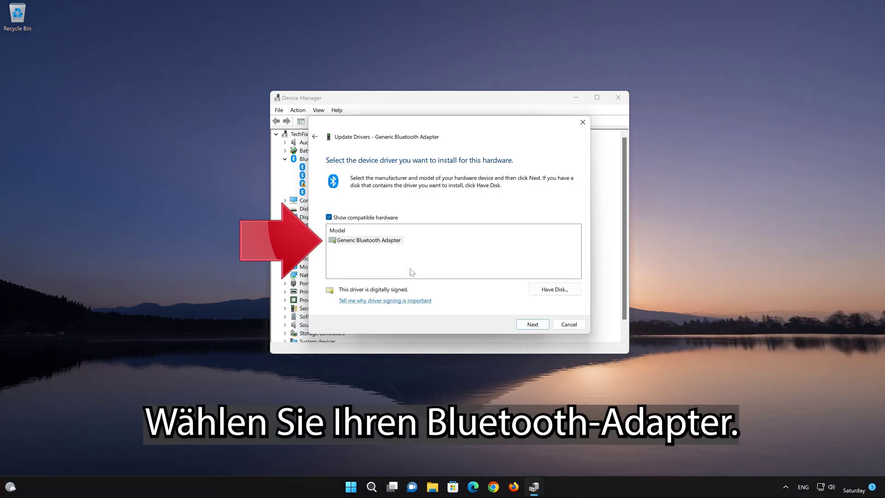
left_click(434, 243)
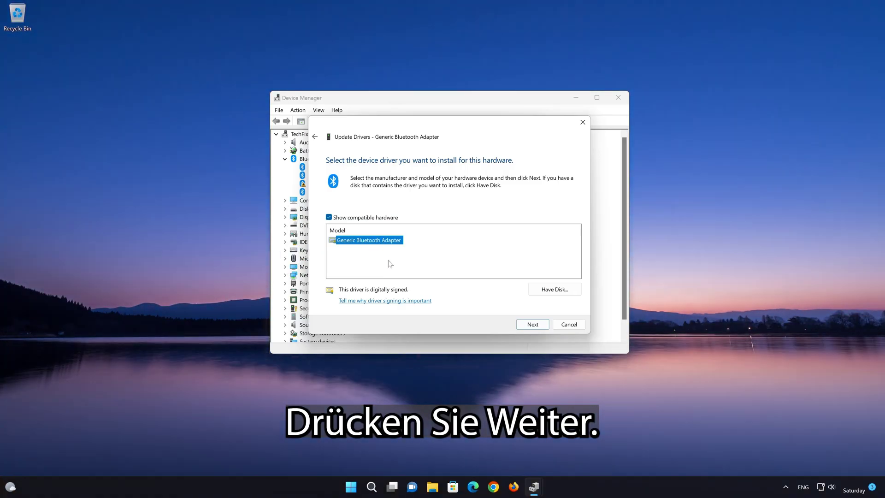
left_click(532, 326)
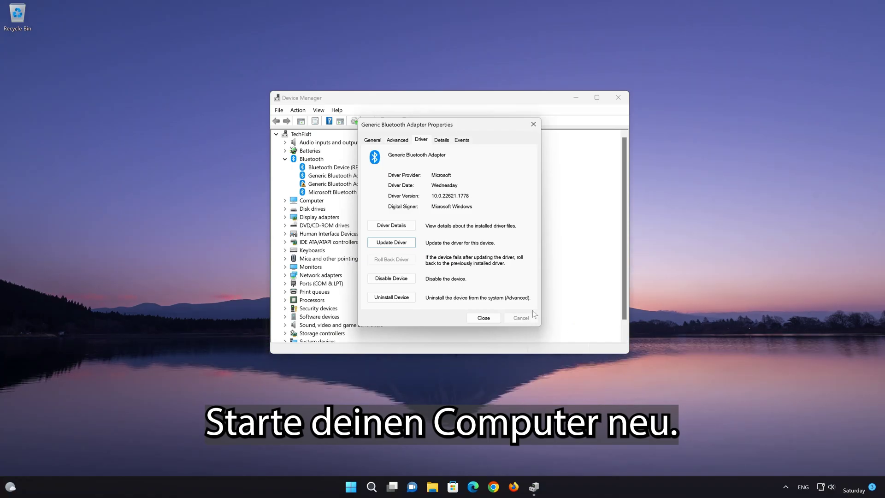
Close the adapter's Properties and Device Manager, then restart from the Start menu power options
left_click(483, 320)
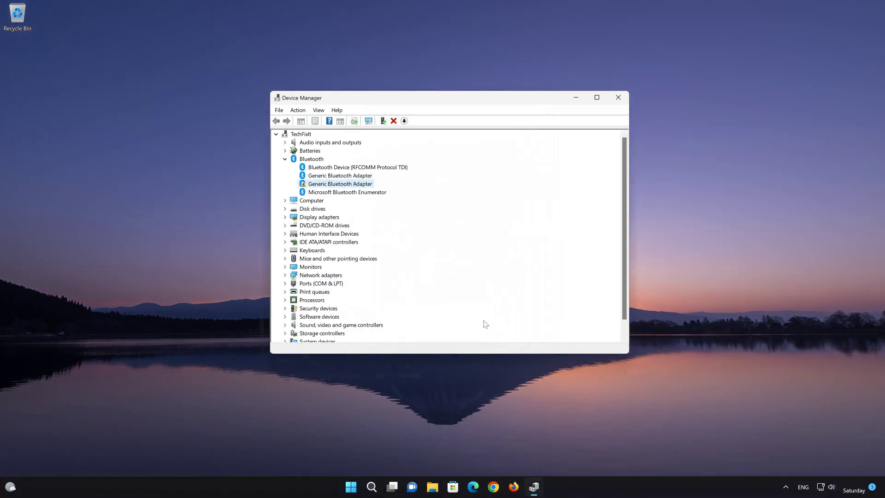
left_click(619, 98)
left_click(363, 486)
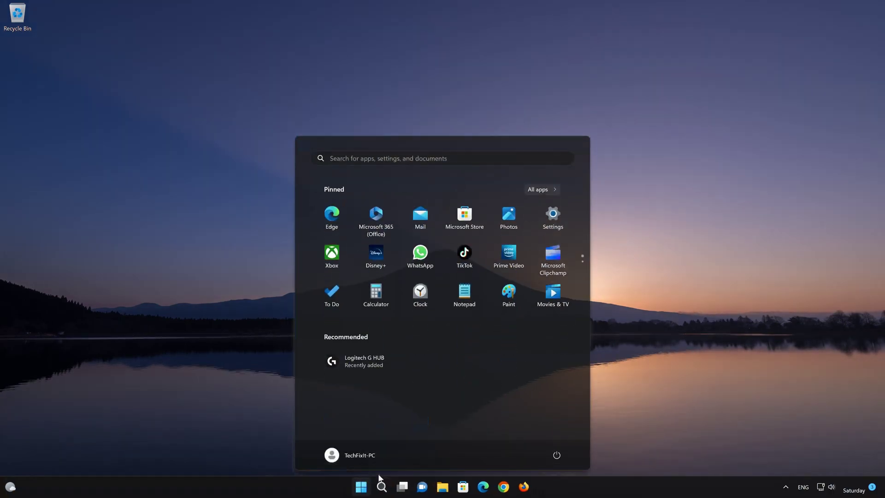
left_click(555, 455)
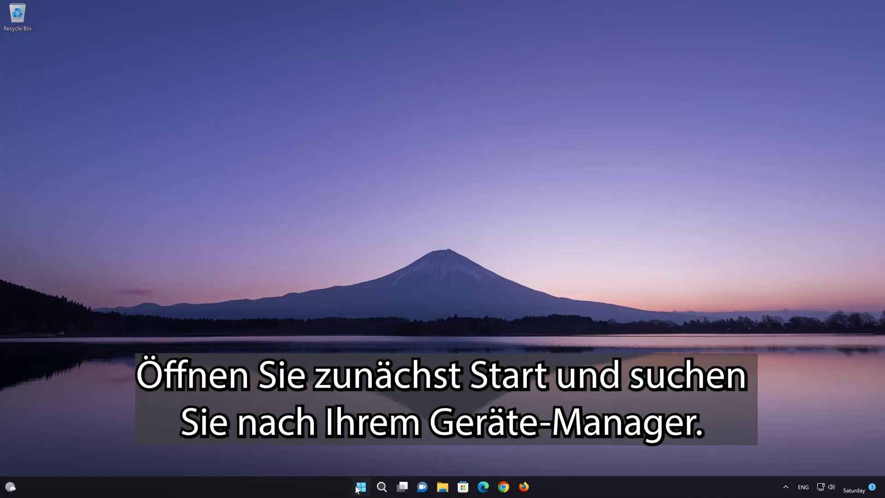
Search Start for 'device manager' and reopen Device Manager
left_click(359, 488)
type("device")
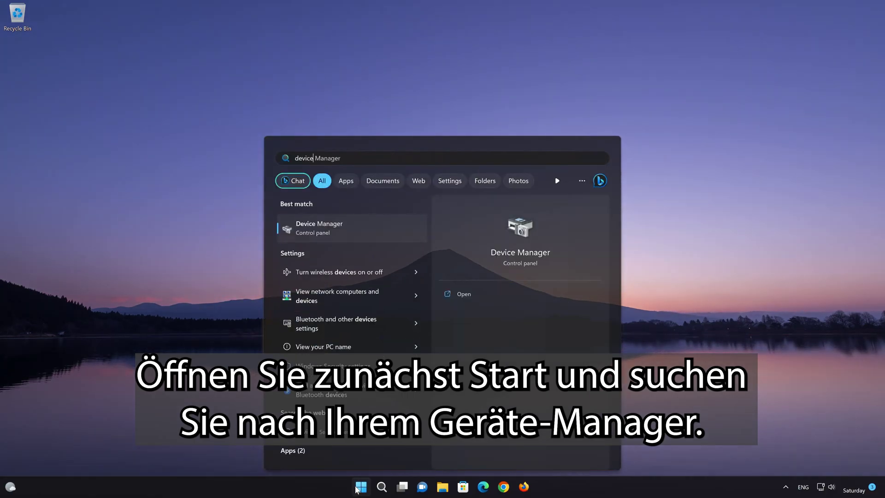
type(" manager")
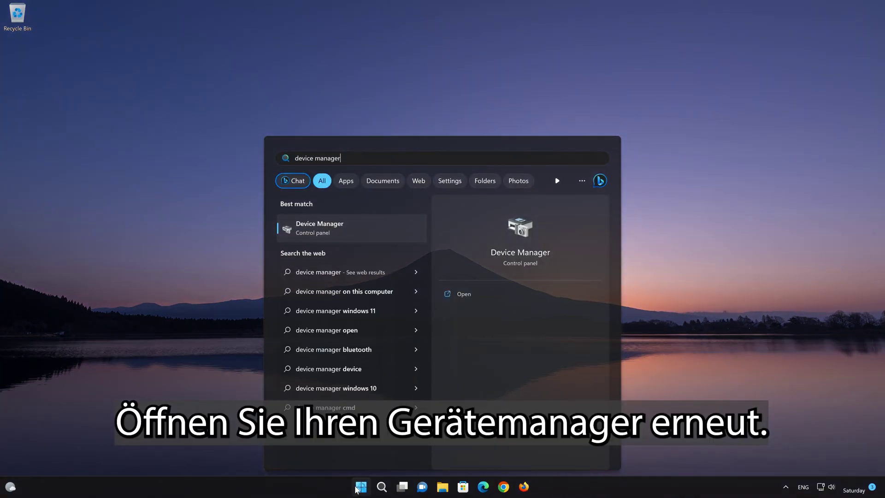
left_click(350, 236)
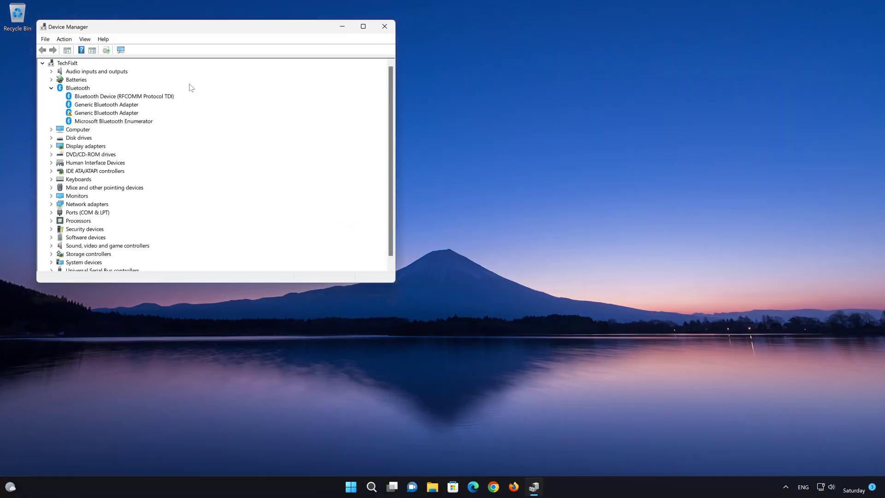
Center the Device Manager window and uninstall the failing Generic Bluetooth Adapter
left_click_drag(179, 26, 452, 112)
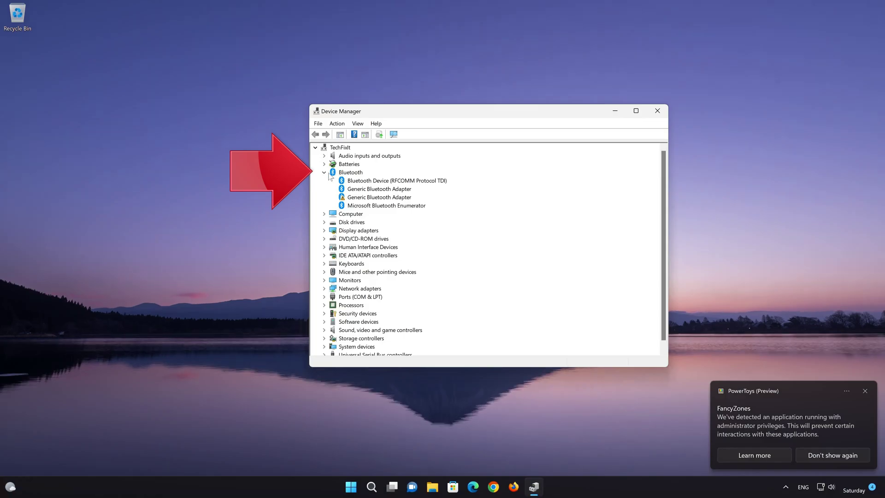
left_click(367, 197)
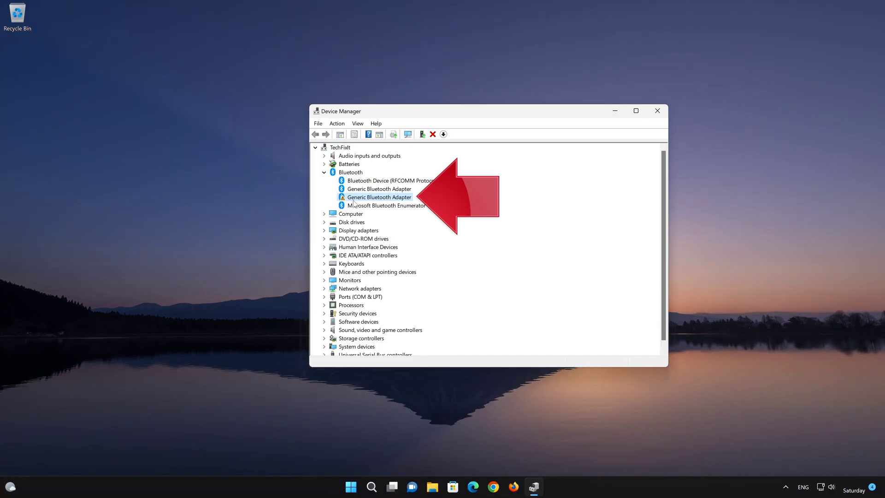
right_click(381, 200)
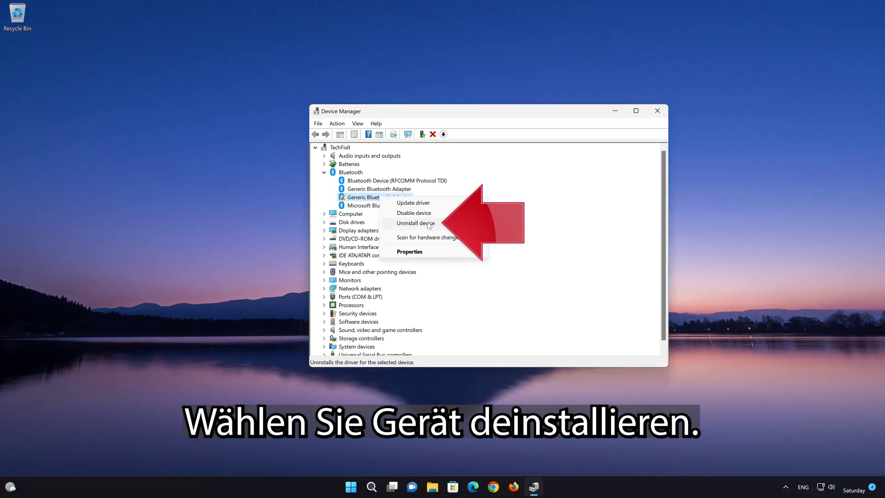
left_click(417, 223)
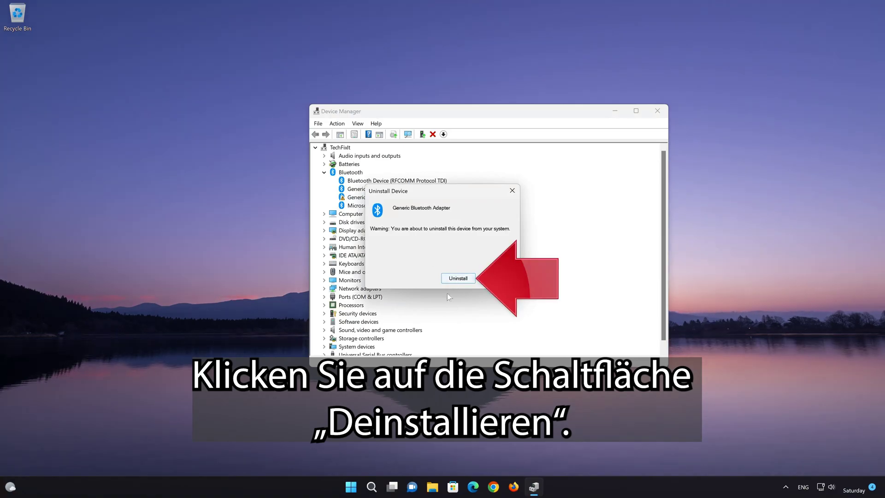
left_click(458, 279)
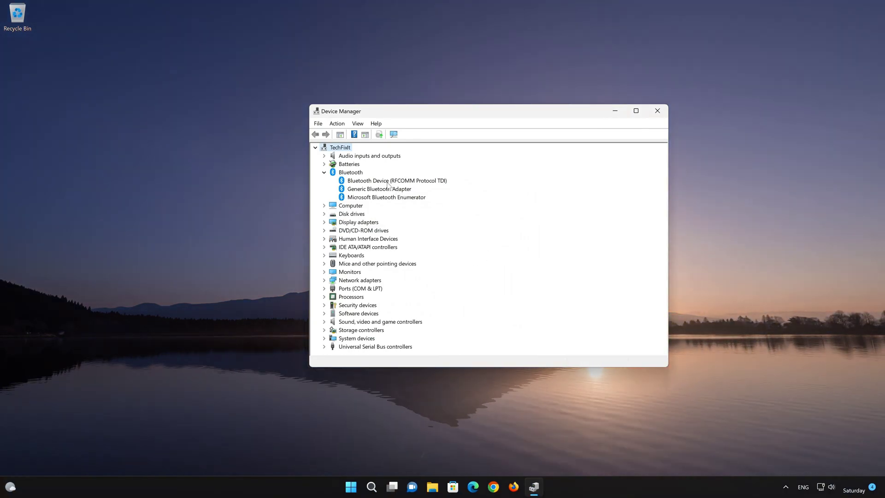
Uninstall the RFCOMM device, Microsoft Bluetooth Enumerator and the remaining Generic Bluetooth Adapter
right_click(389, 185)
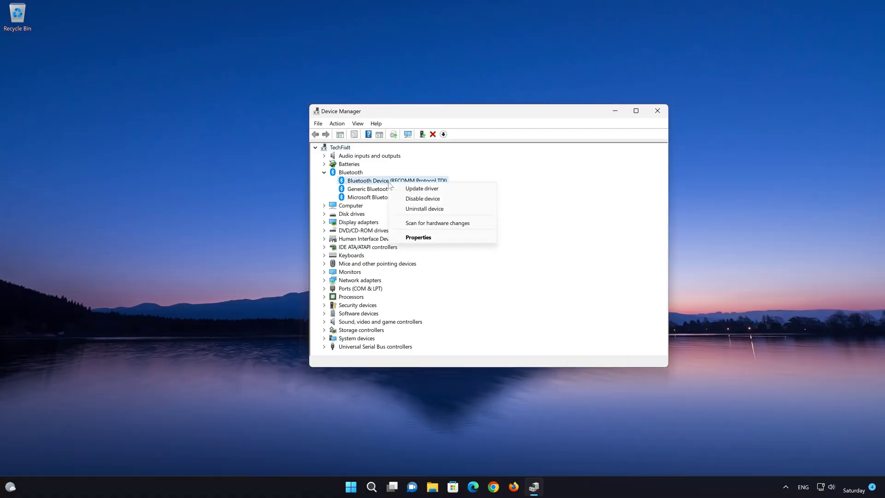
left_click(424, 209)
left_click(468, 279)
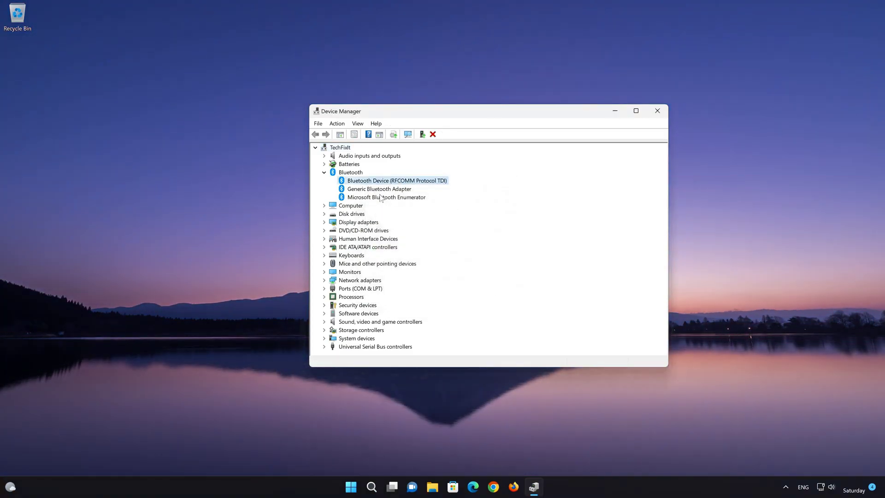
right_click(380, 189)
left_click(411, 216)
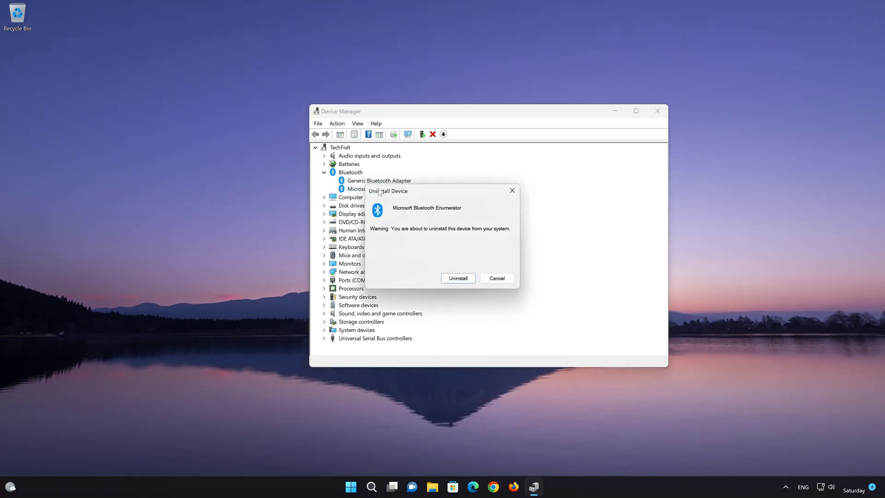
left_click(461, 277)
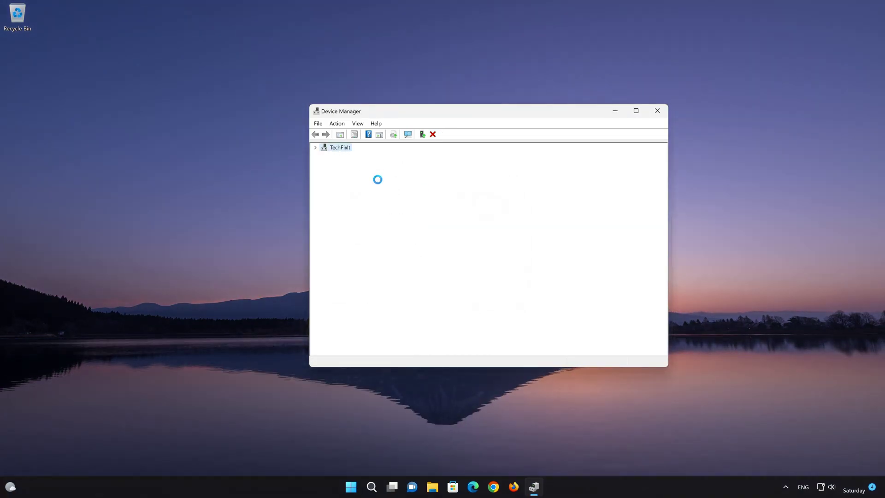
right_click(378, 181)
left_click(404, 207)
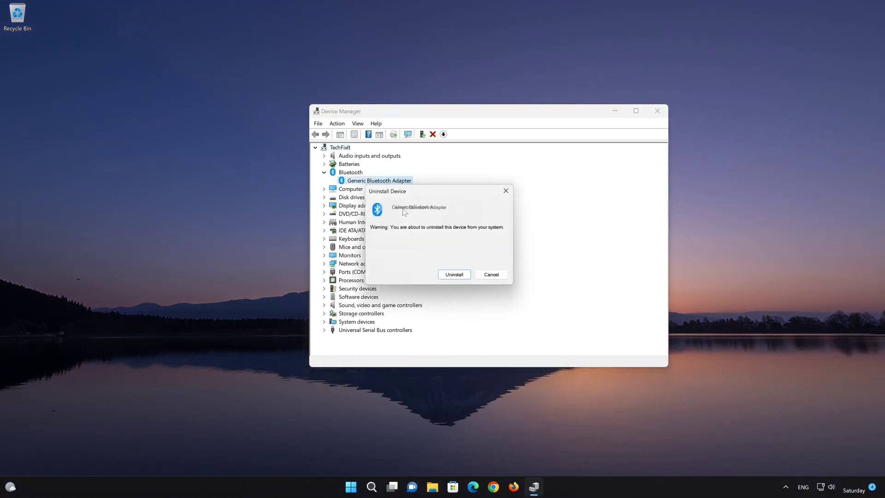
left_click(455, 276)
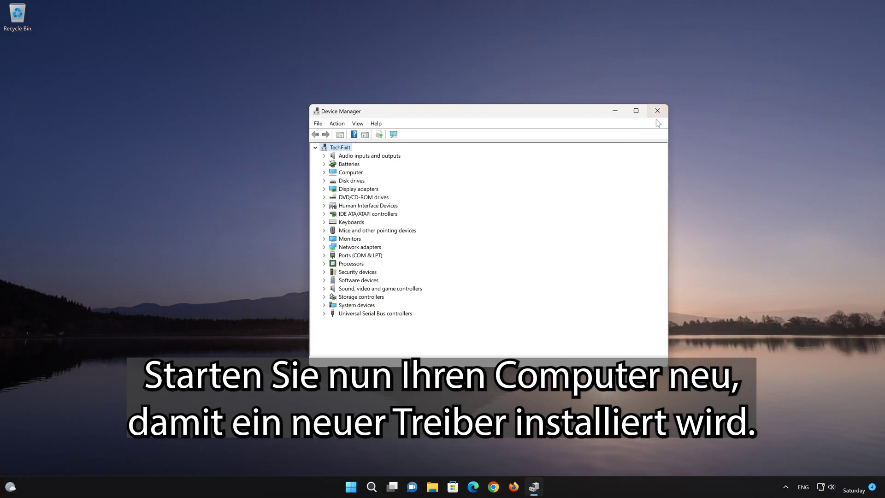
Close the Device Manager window
left_click(658, 111)
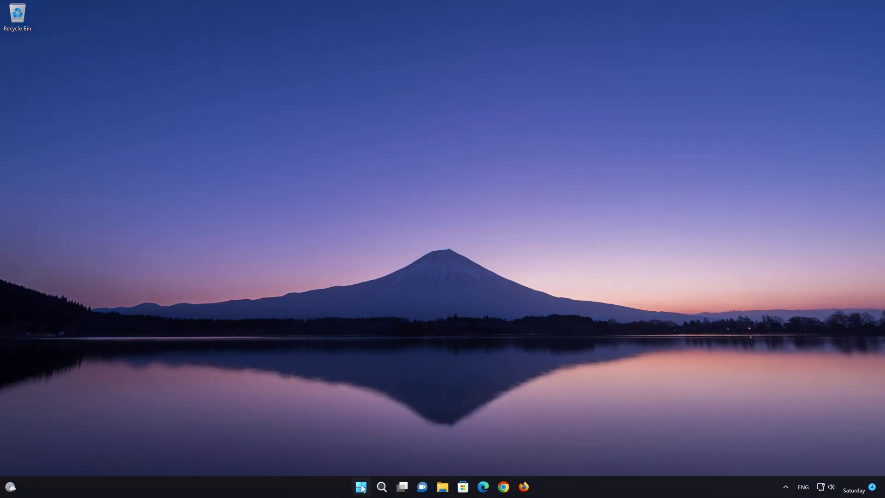